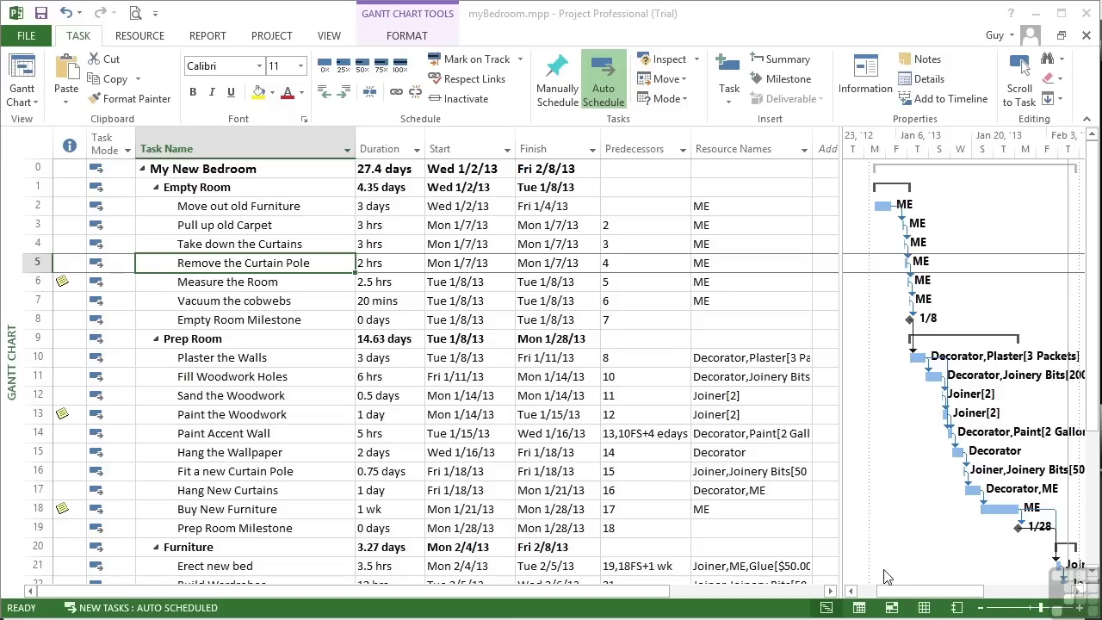
Step: Turn on the Timeline view from the View tab's Split View group
click(330, 38)
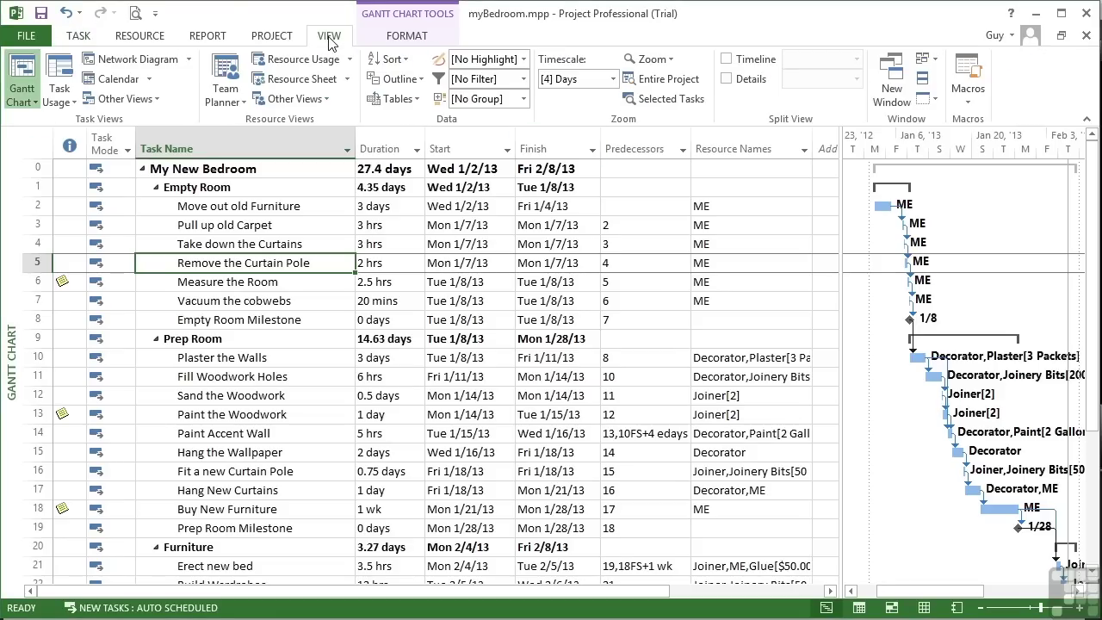
click(726, 60)
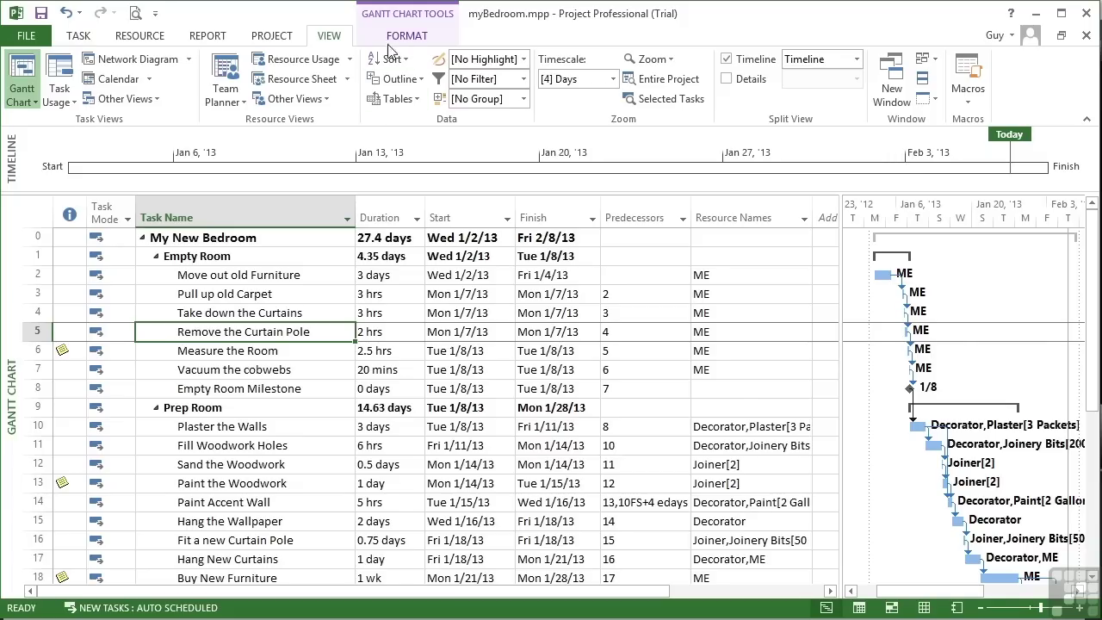
Step: Make the timeline the active view and drag its splitter down to enlarge the pane
click(434, 158)
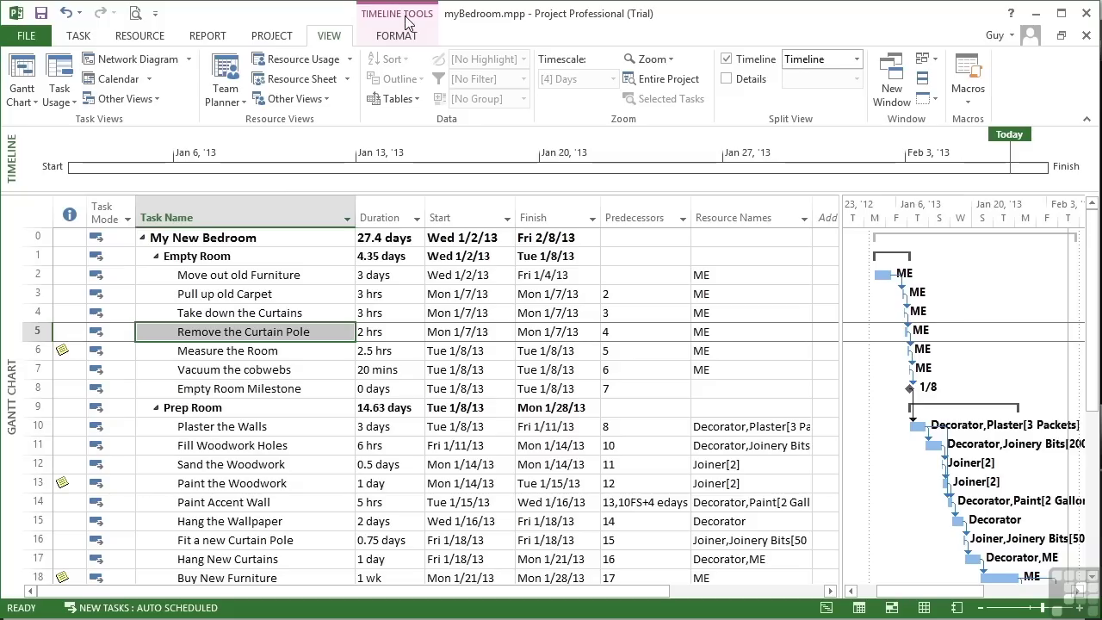
click(273, 334)
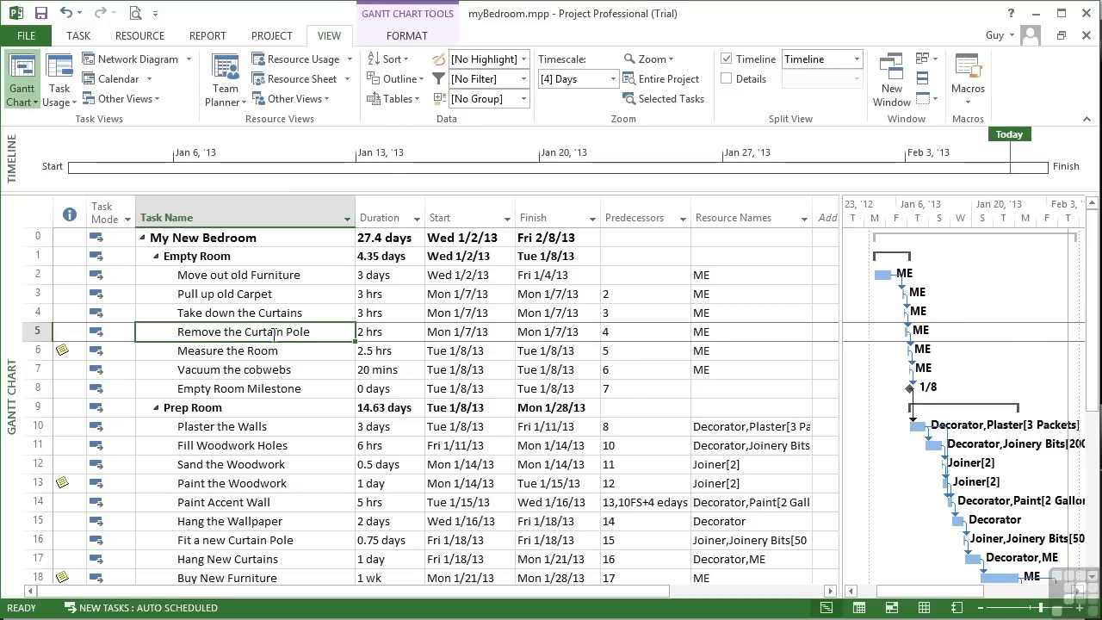
click(441, 160)
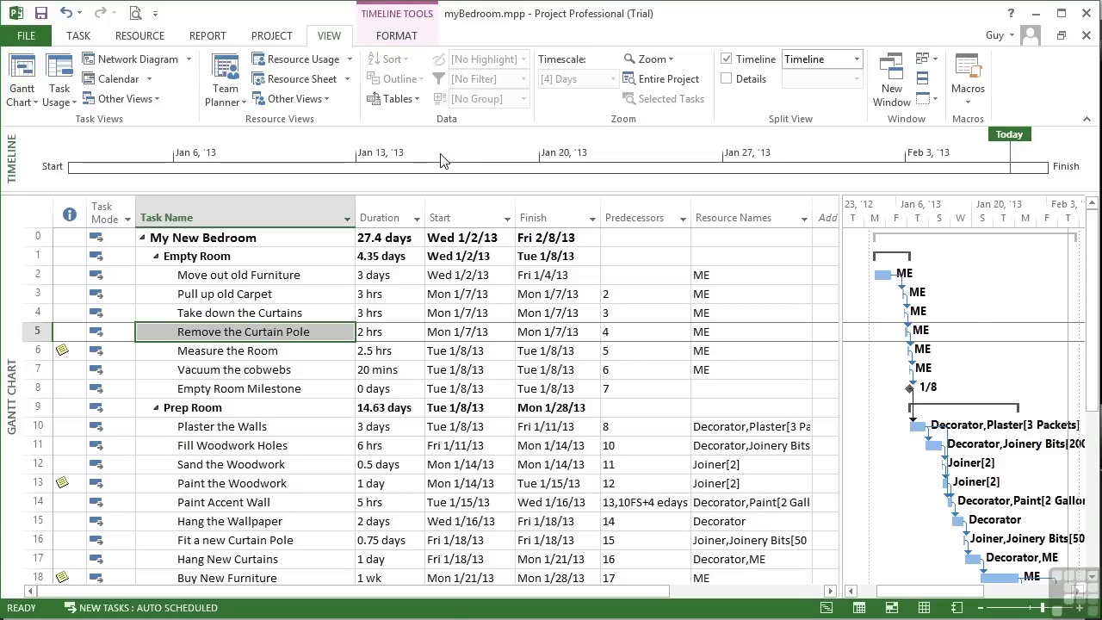
drag(447, 188, 455, 274)
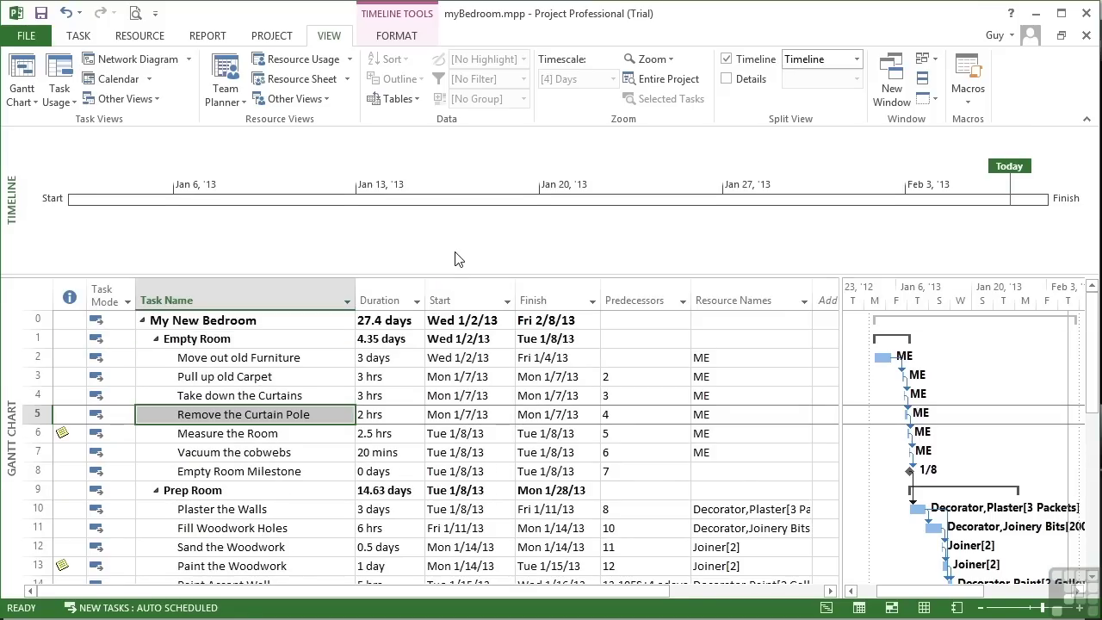
click(397, 37)
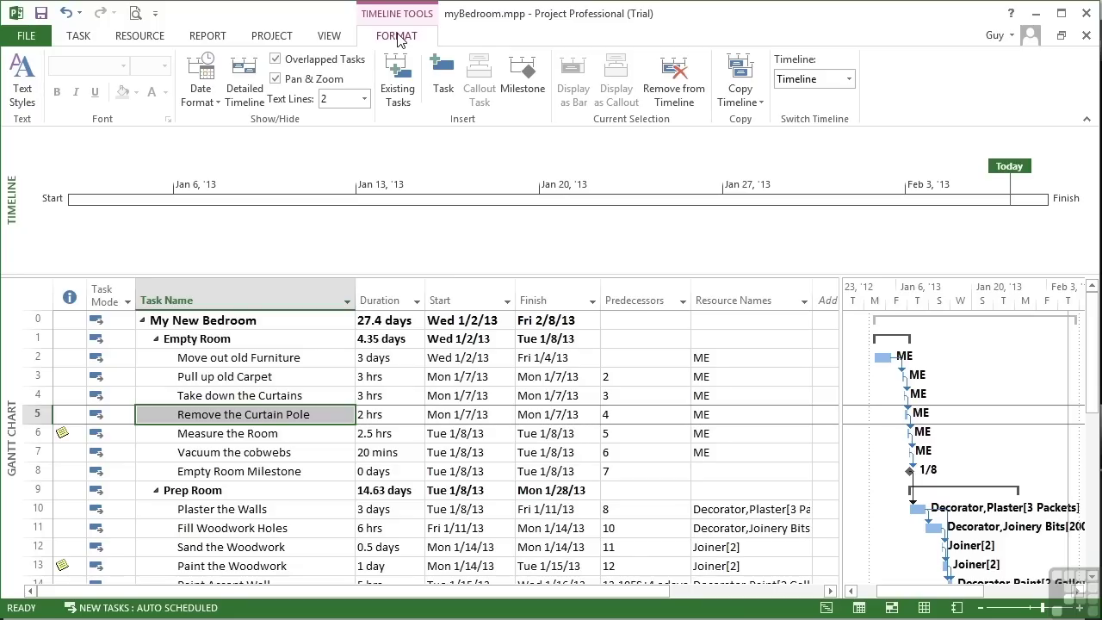
Step: Add Empty Room, Prep Room, Furniture and Launch Night to the timeline via Existing Tasks
click(398, 96)
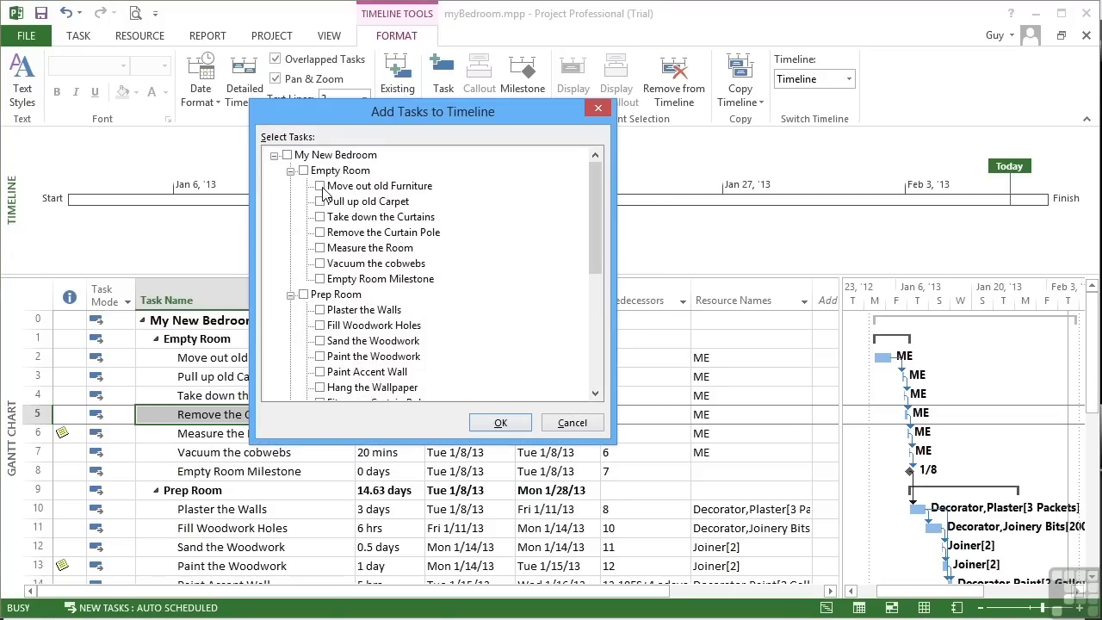
click(304, 170)
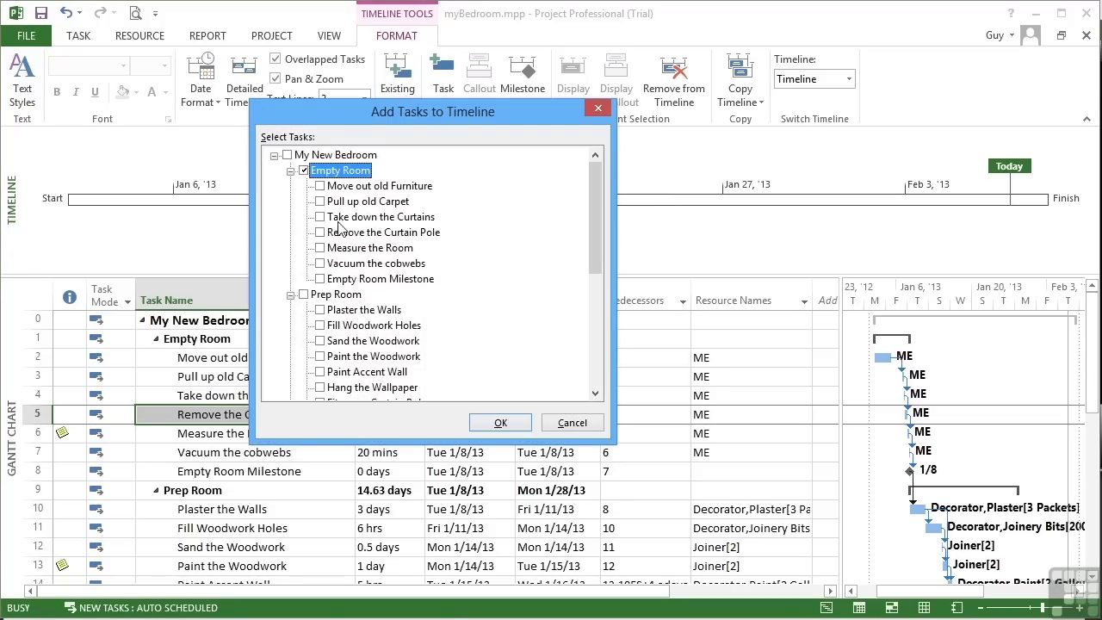
click(304, 296)
scroll(307, 293, down, 4)
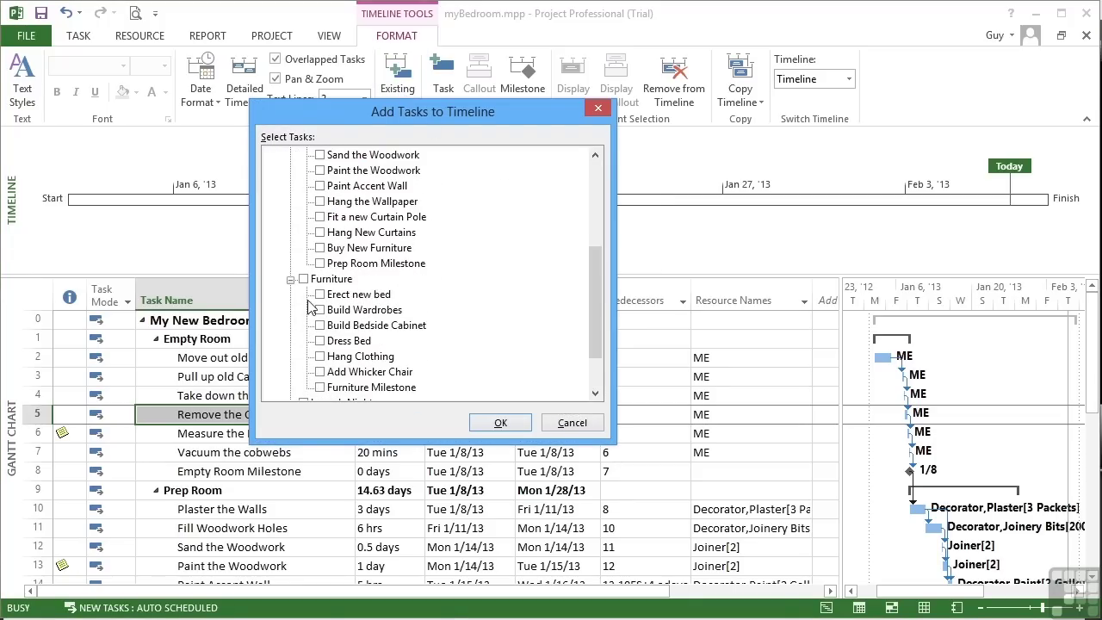
click(310, 281)
click(303, 278)
scroll(311, 284, down, 2)
click(303, 341)
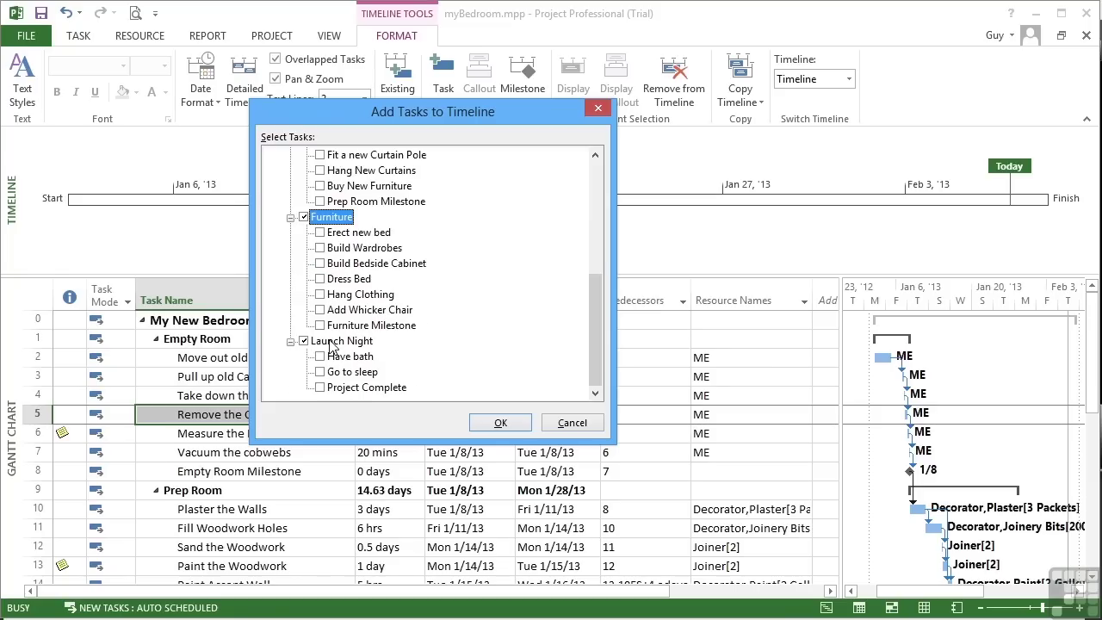
scroll(362, 348, up, 5)
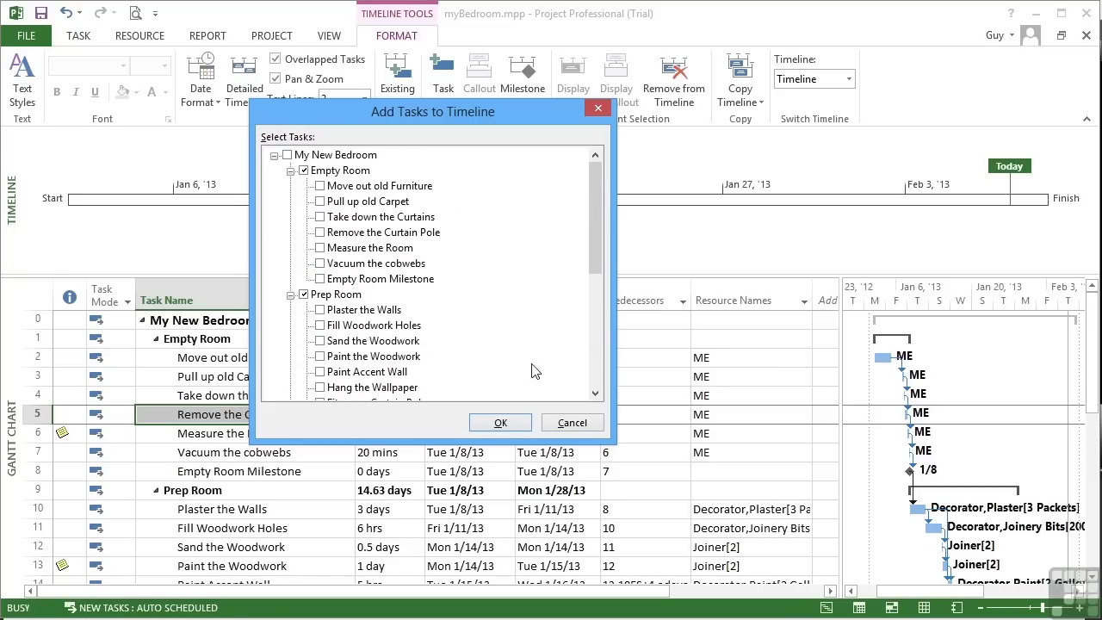
click(504, 422)
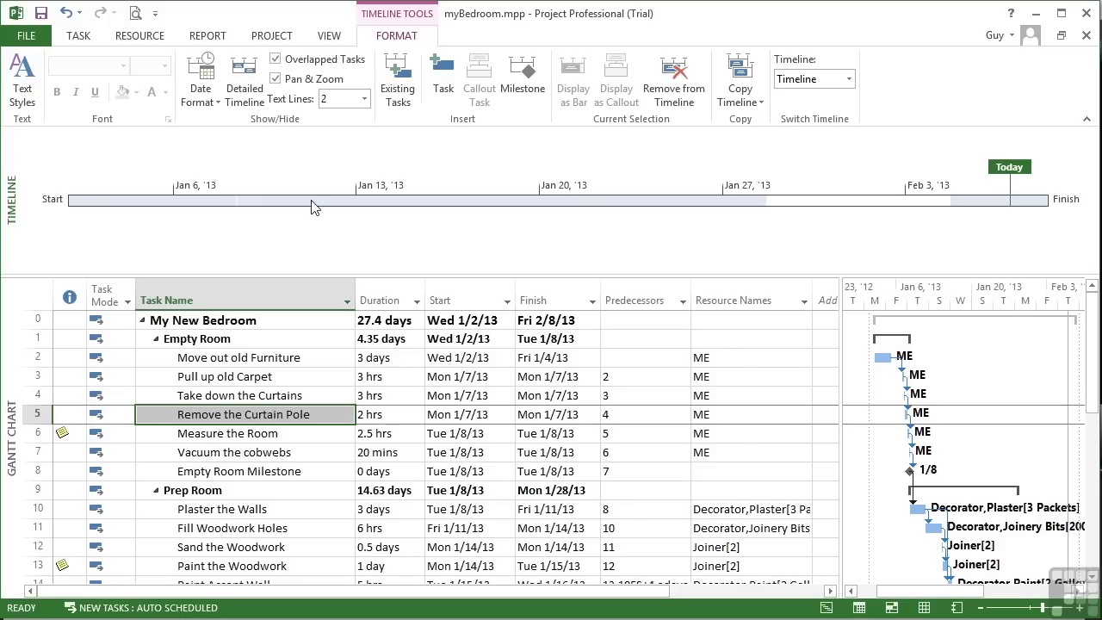
Step: Switch to Detailed Timeline and check the Empty Room, Prep Room and Furniture bar dates
click(244, 91)
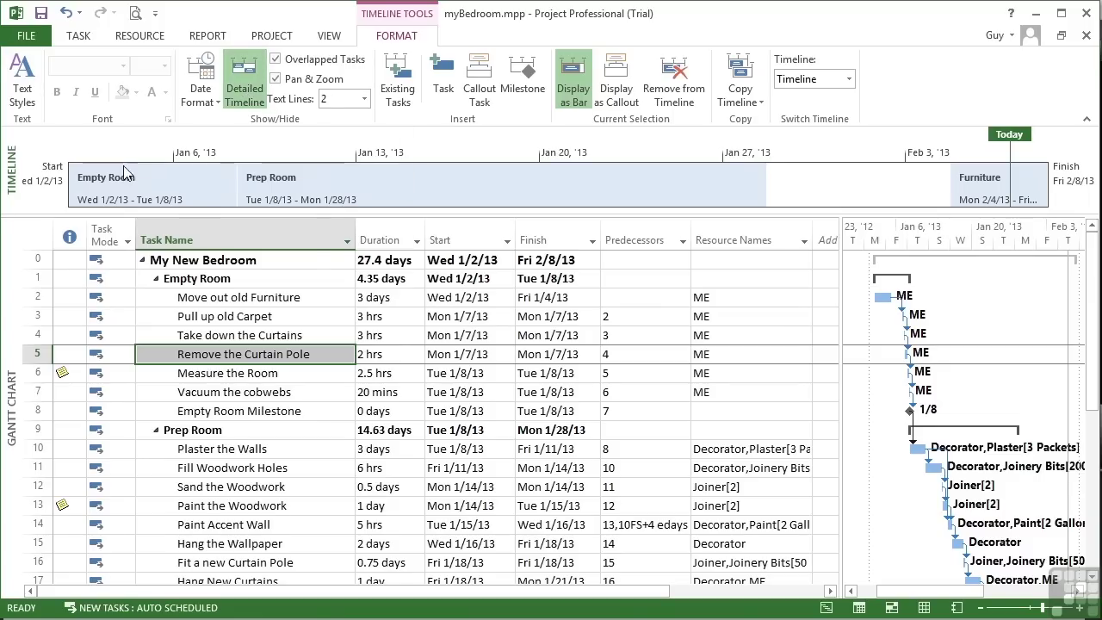
mouse_move(93, 175)
mouse_move(711, 179)
mouse_move(1016, 195)
mouse_move(486, 190)
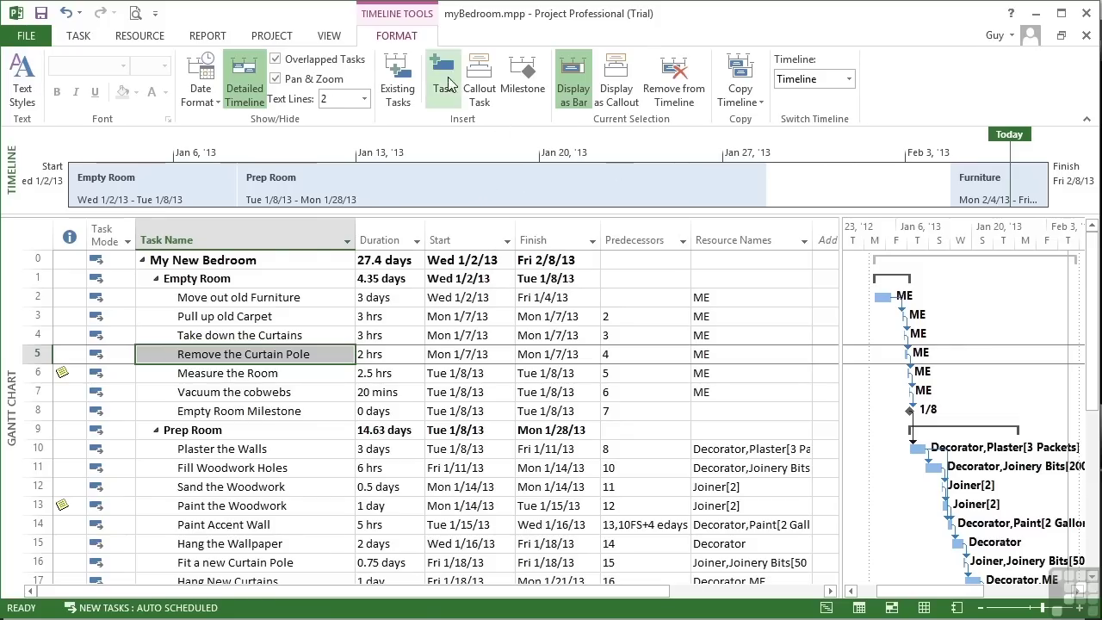
Step: Swap Prep Room and Furniture for Empty Room Milestone, Measure the Room and Take down the Curtains
click(399, 87)
click(307, 294)
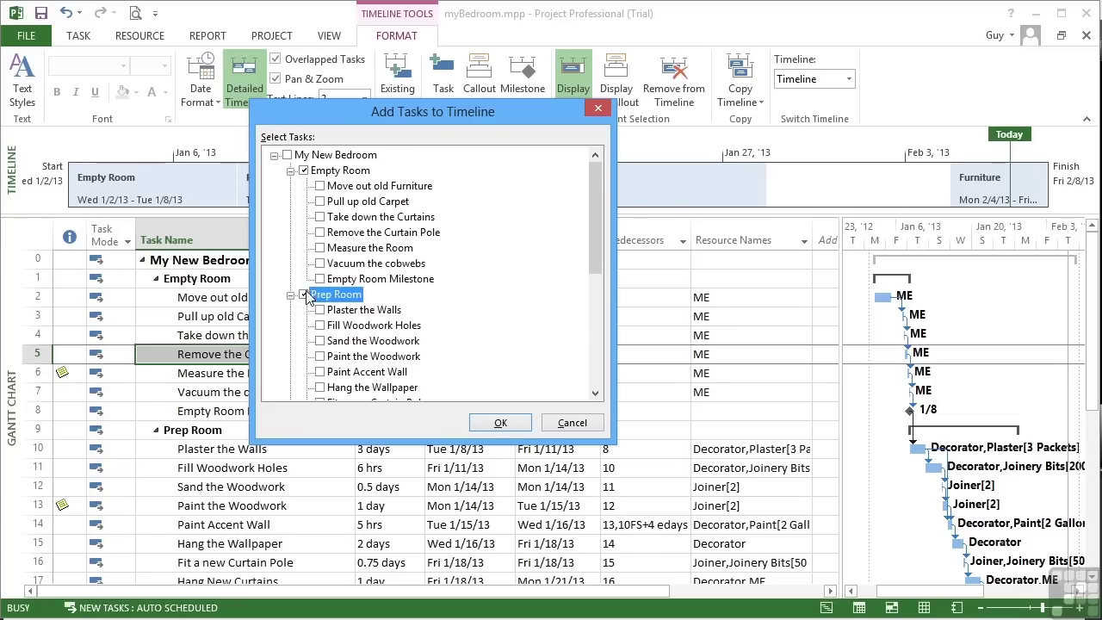
scroll(329, 306, down, 2)
click(331, 372)
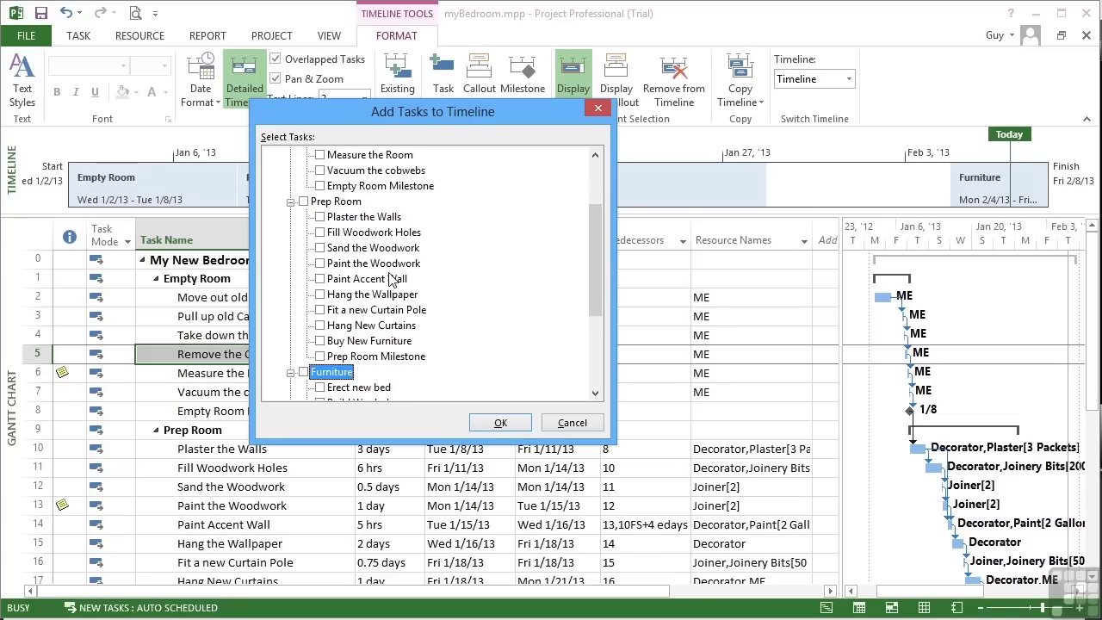
scroll(330, 344, up, 2)
click(320, 278)
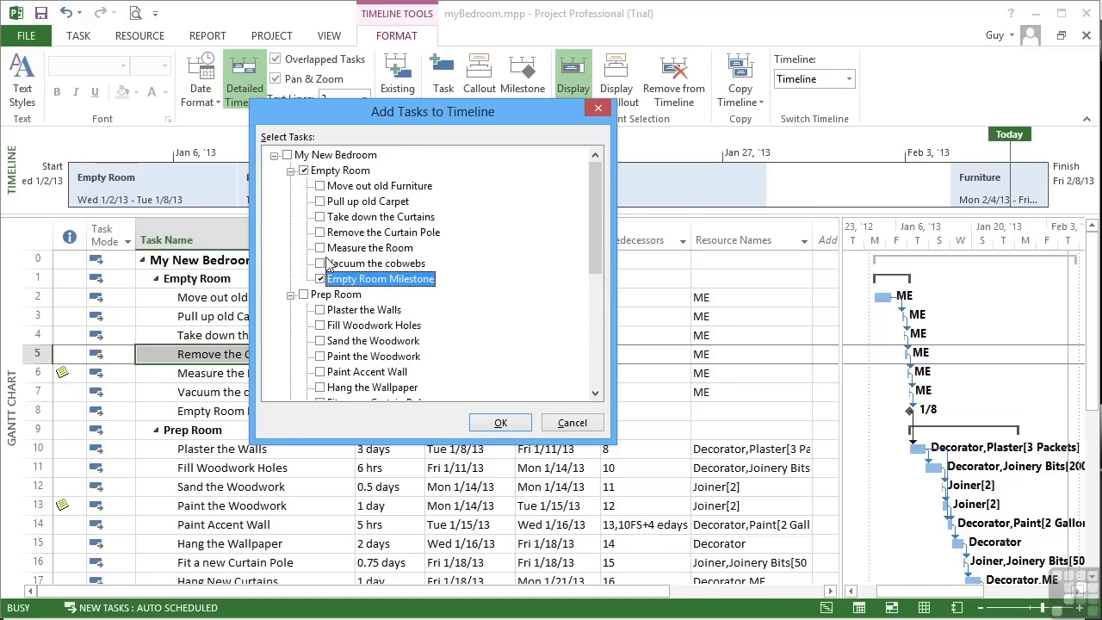
click(320, 248)
click(321, 218)
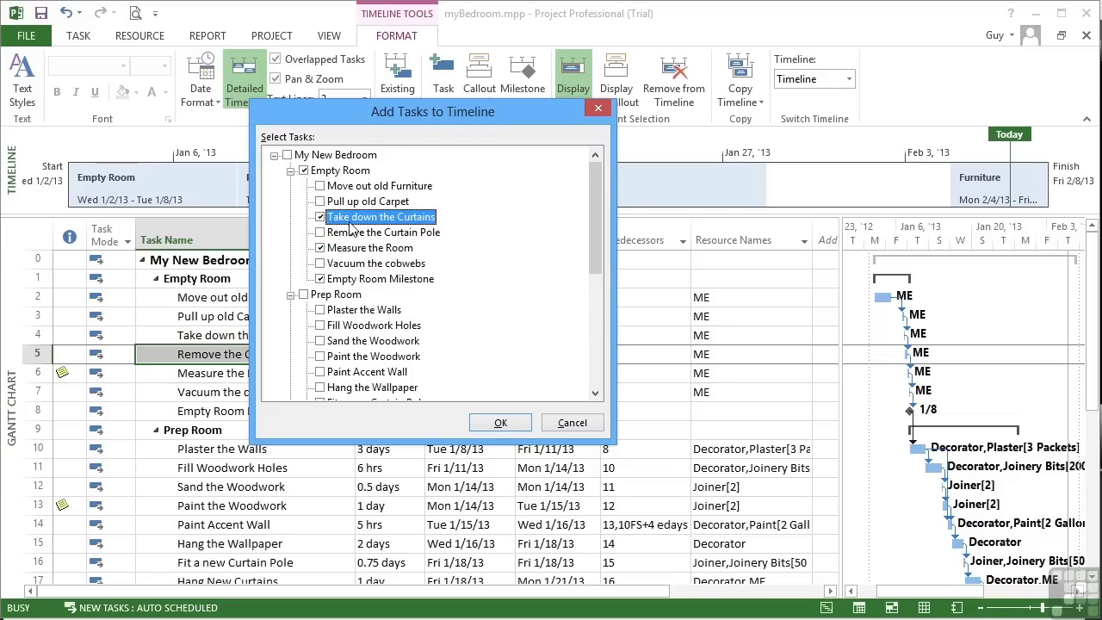
click(500, 422)
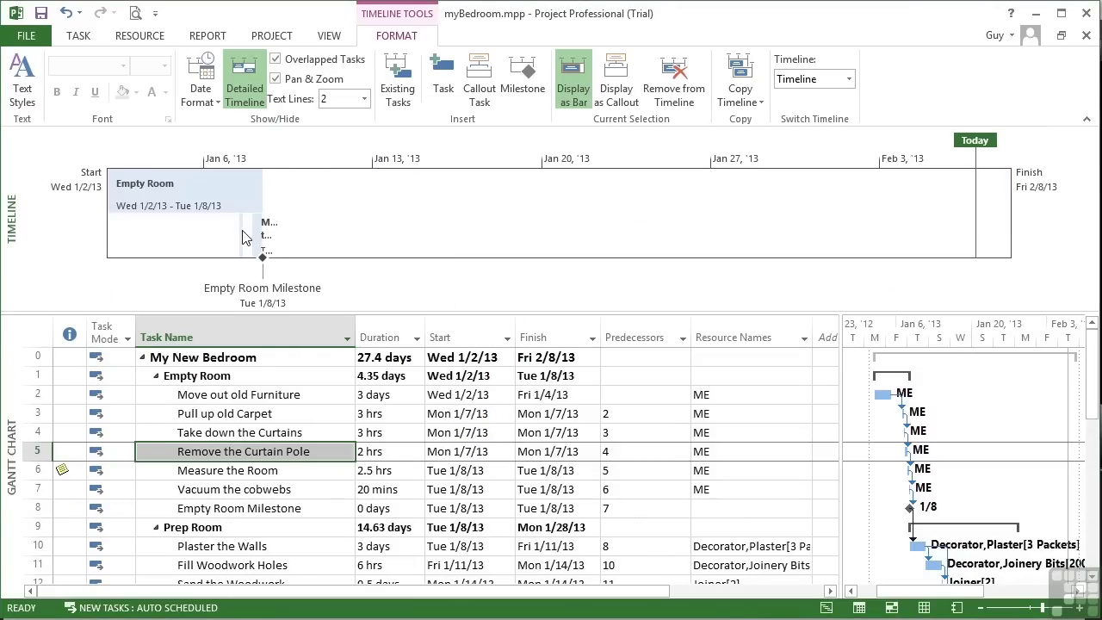
mouse_move(264, 252)
click(114, 395)
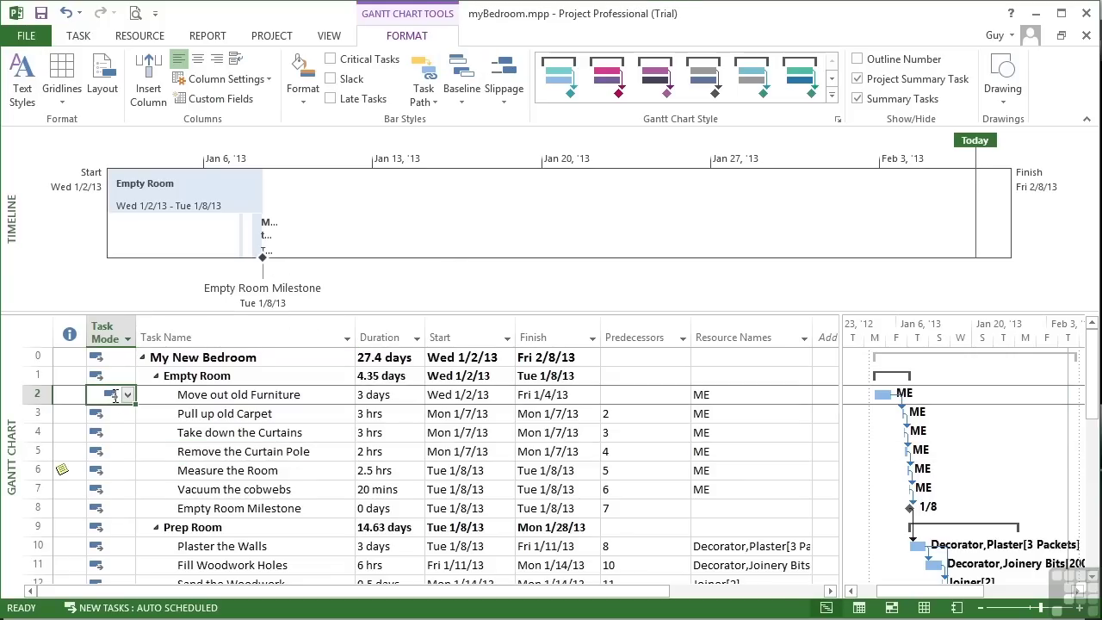
right_click(144, 395)
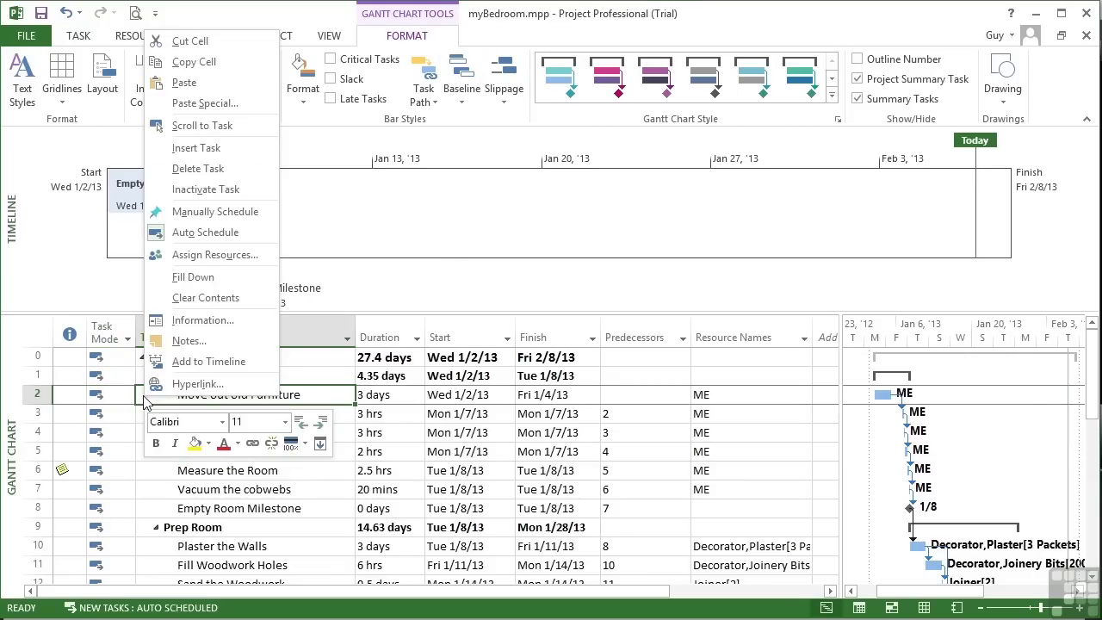
click(184, 361)
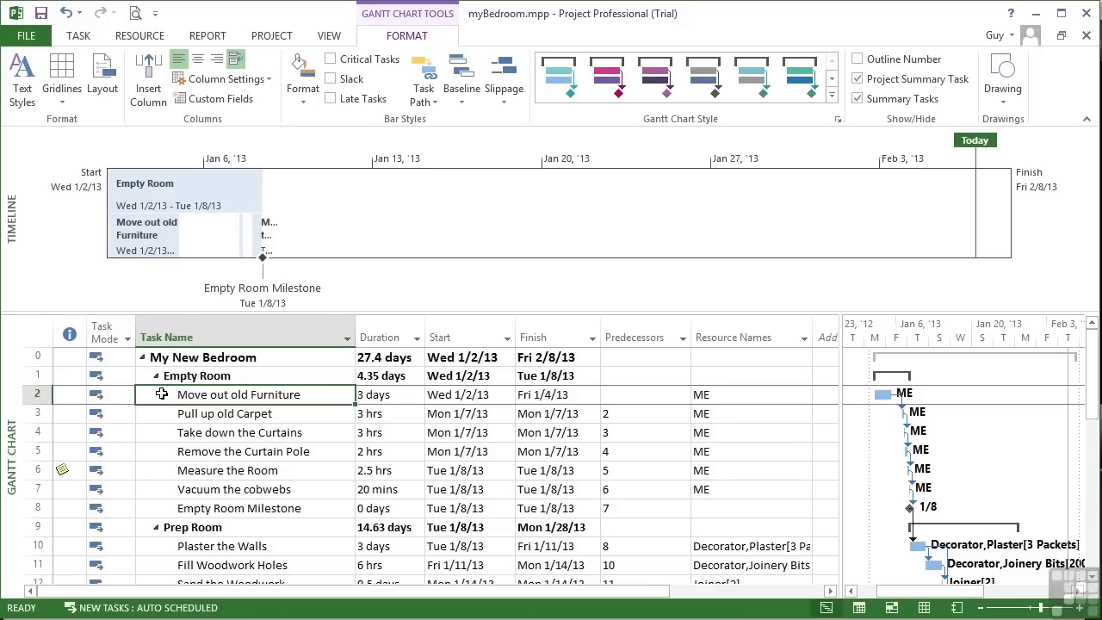
mouse_move(148, 249)
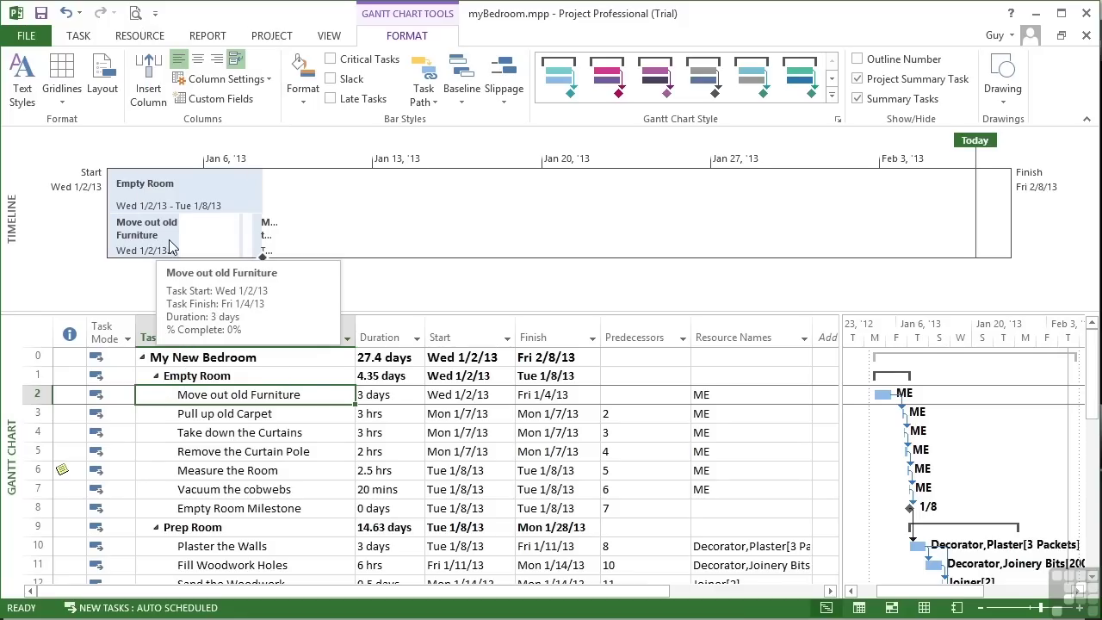
right_click(148, 397)
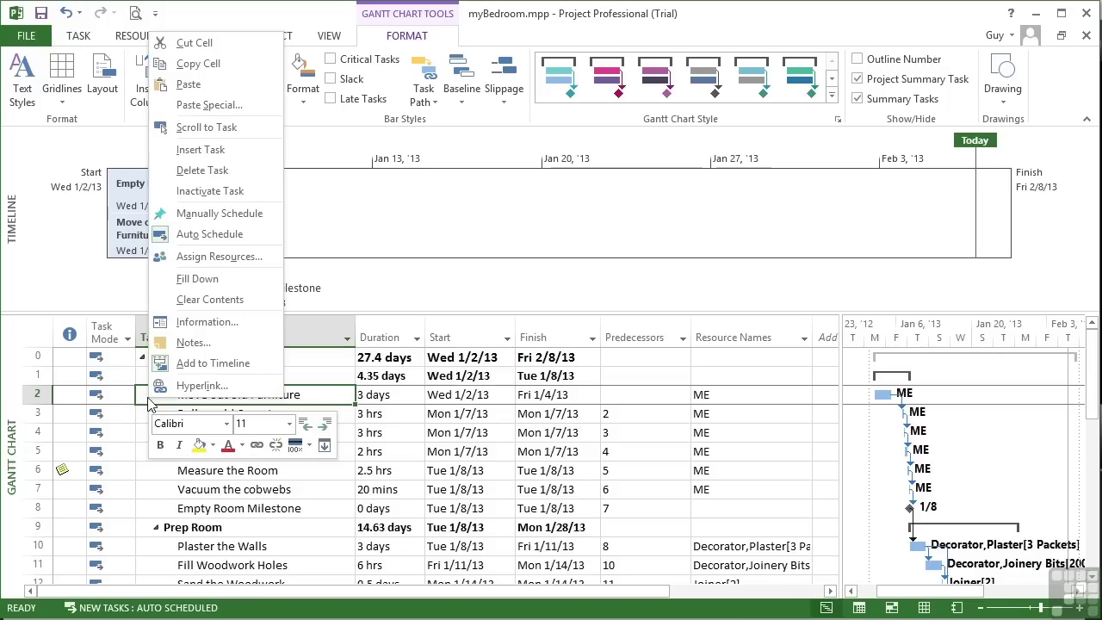
click(218, 367)
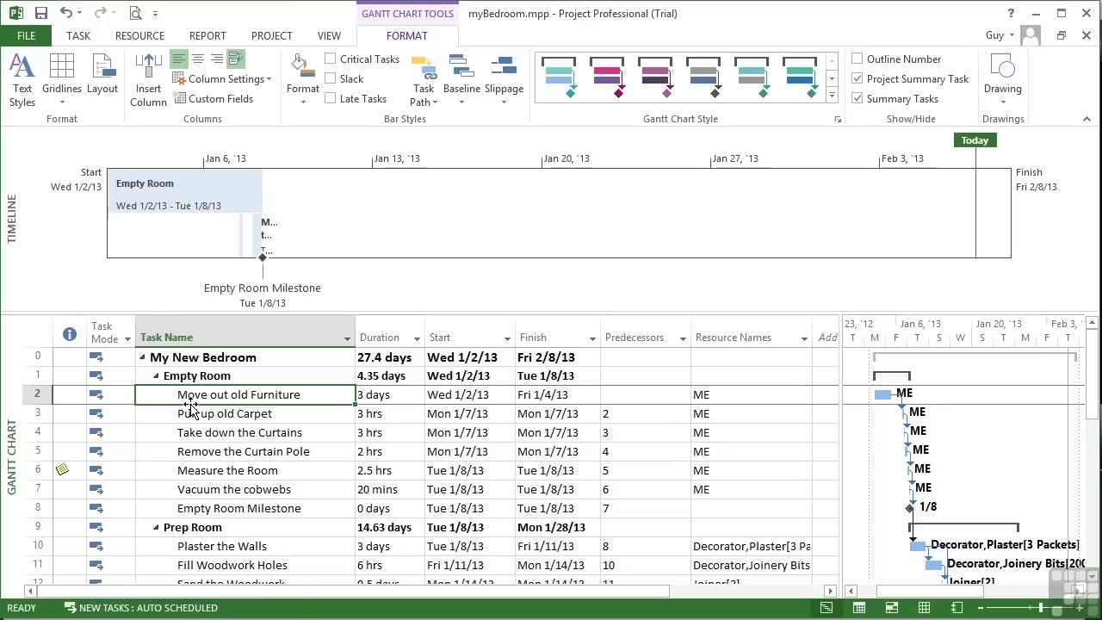
Step: Remove Empty Room from the timeline and add Remove the Curtain Pole instead
click(328, 234)
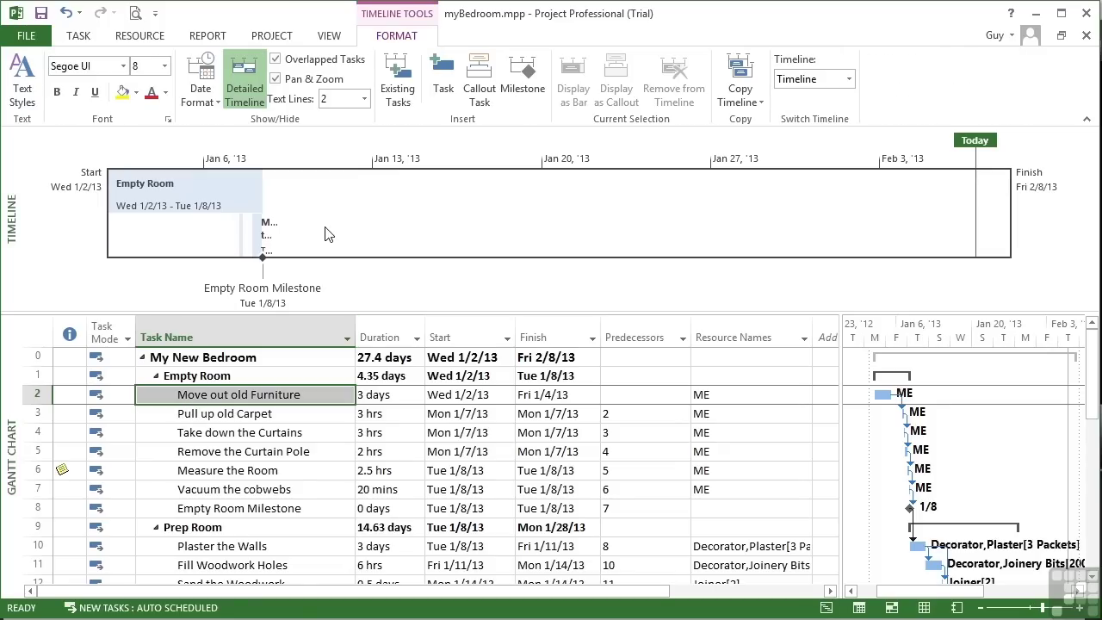
click(400, 90)
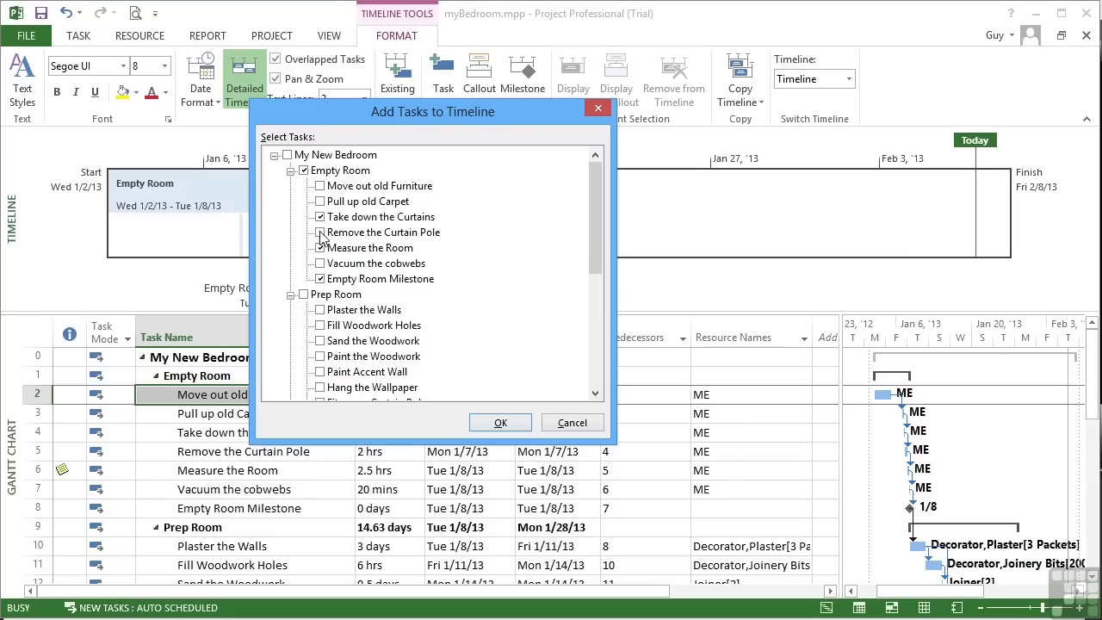
click(303, 170)
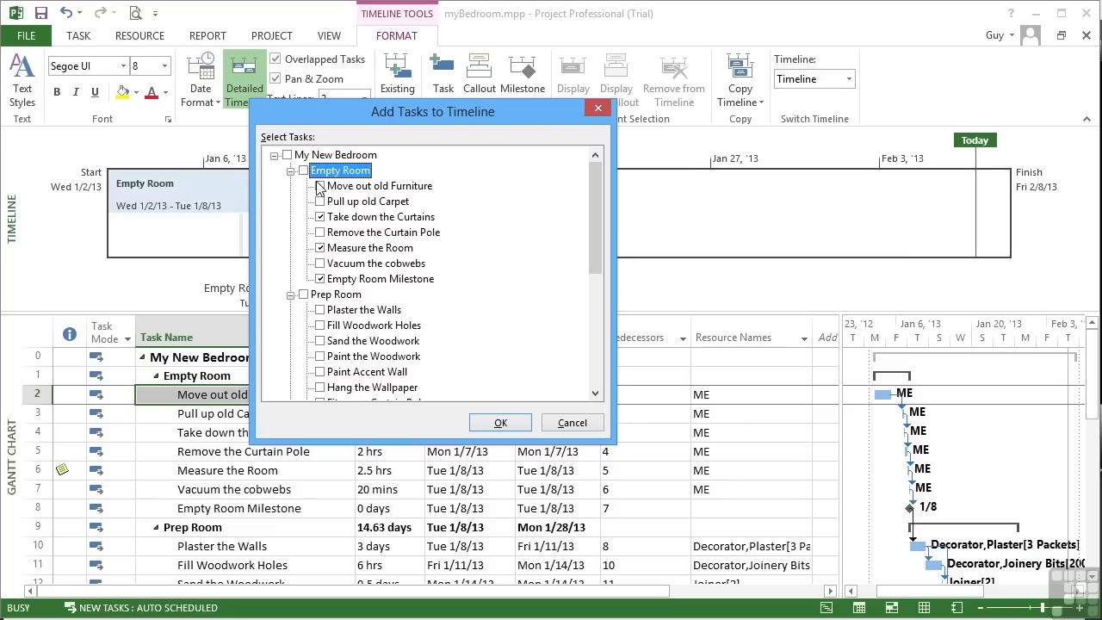
click(320, 232)
click(504, 422)
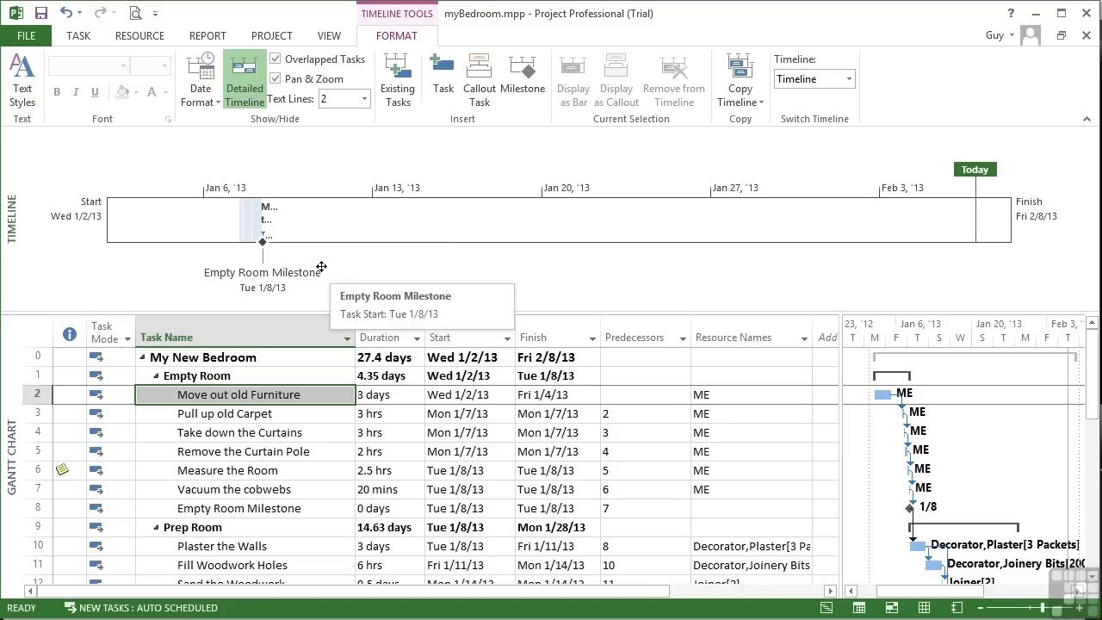
Step: Toggle the Timeline view off and on, then reopen the Existing Tasks list
click(329, 35)
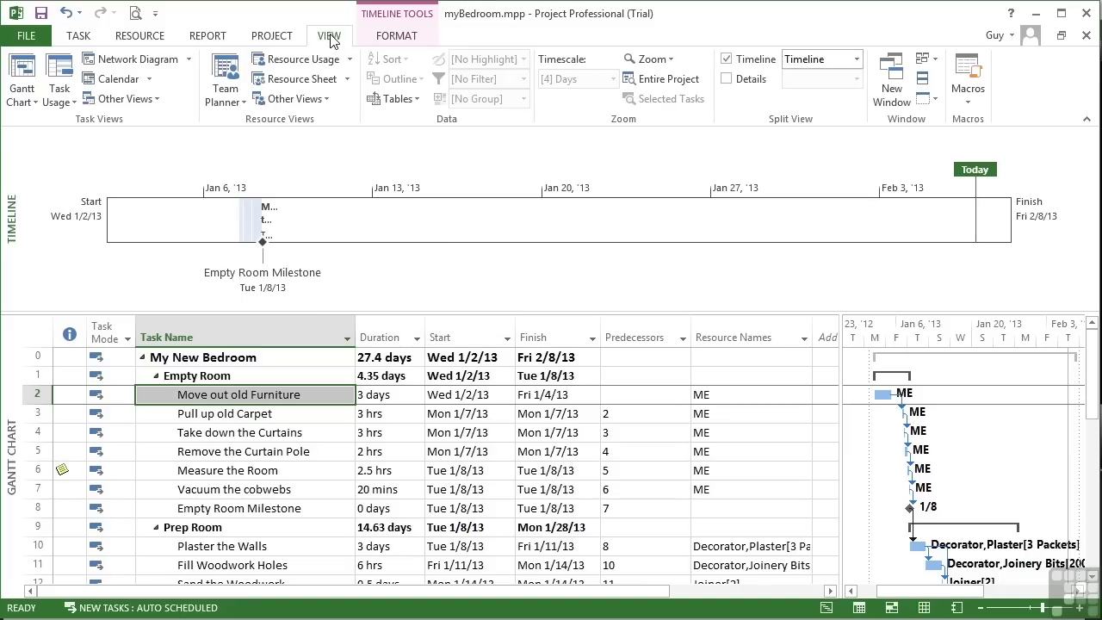
click(725, 60)
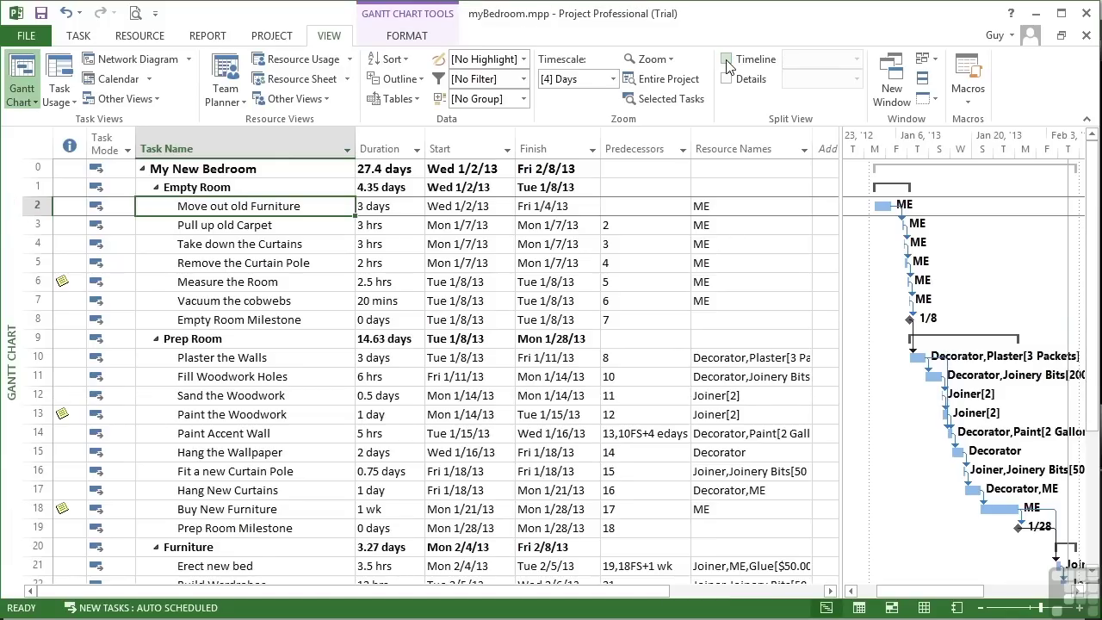
click(725, 60)
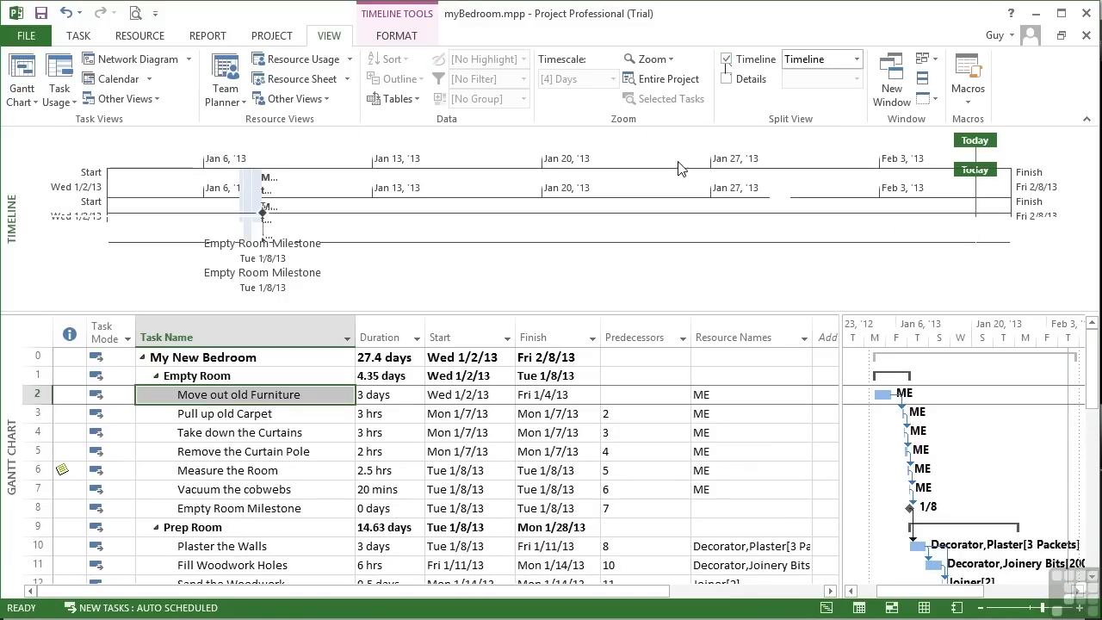
click(400, 36)
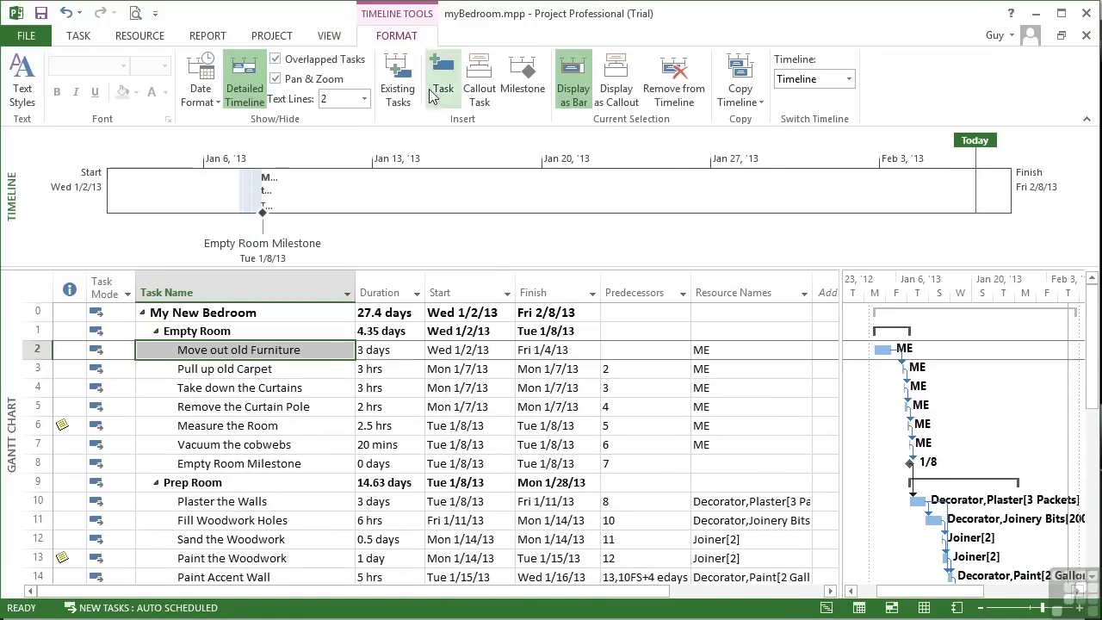
click(395, 93)
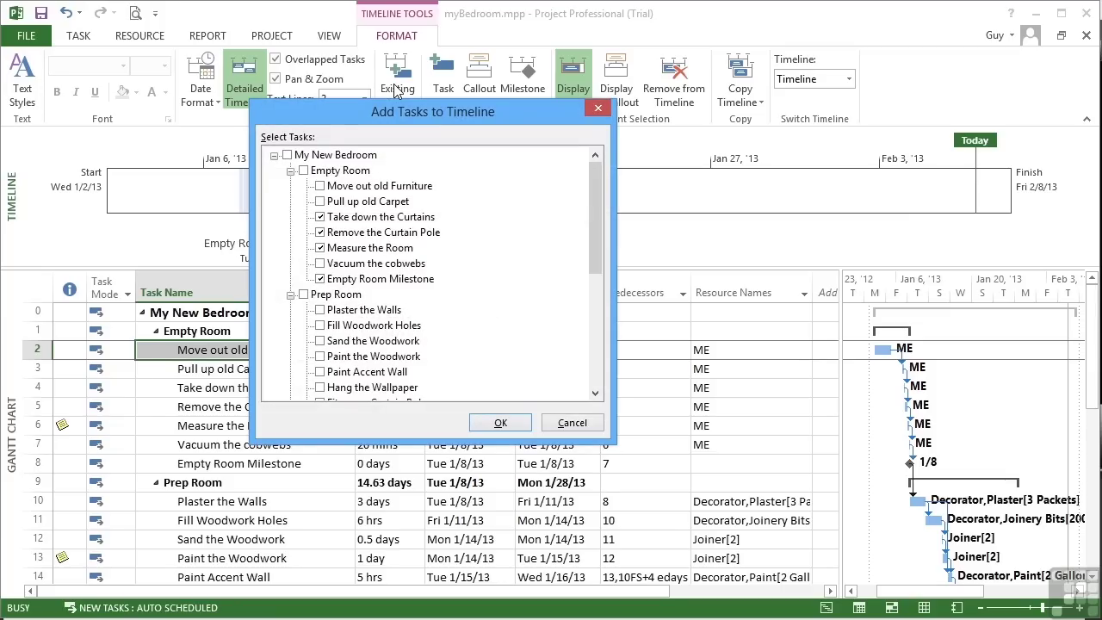